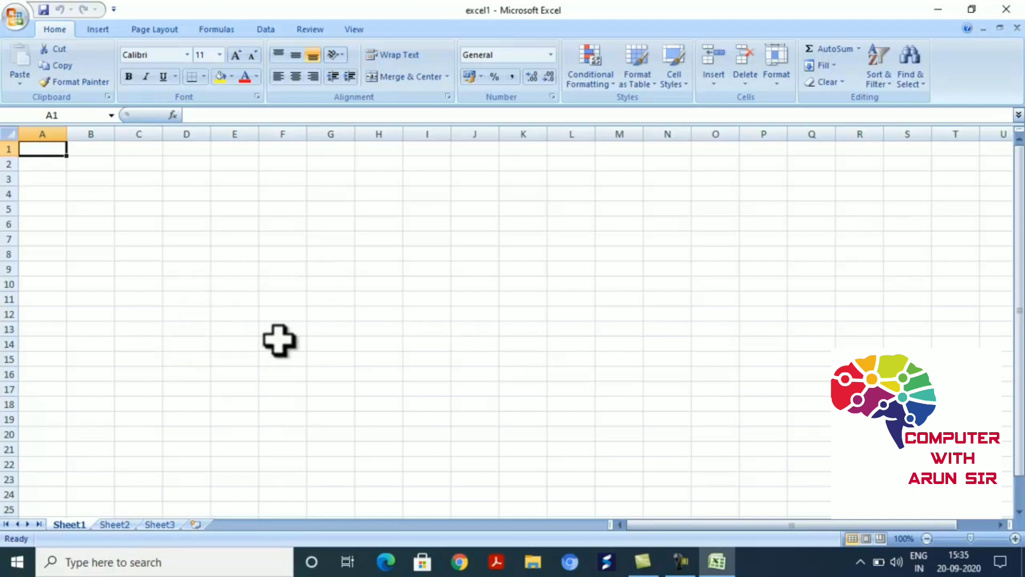
# Select single cells in different parts of the blank Sheet1 grid to examine the worksheet area.
pyautogui.click(342, 243)
pyautogui.click(380, 242)
pyautogui.click(435, 240)
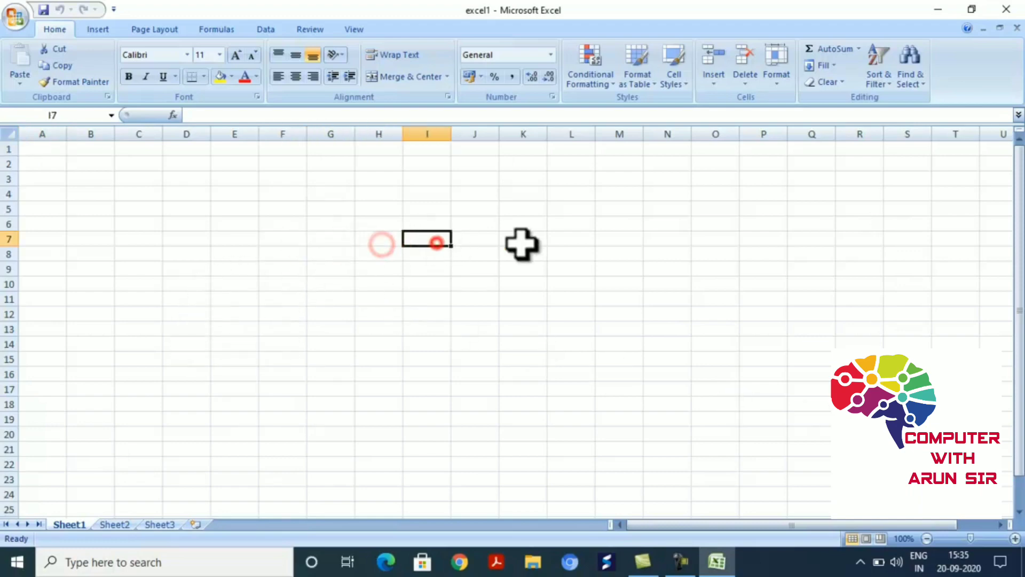
pyautogui.click(524, 241)
pyautogui.click(466, 240)
pyautogui.click(425, 327)
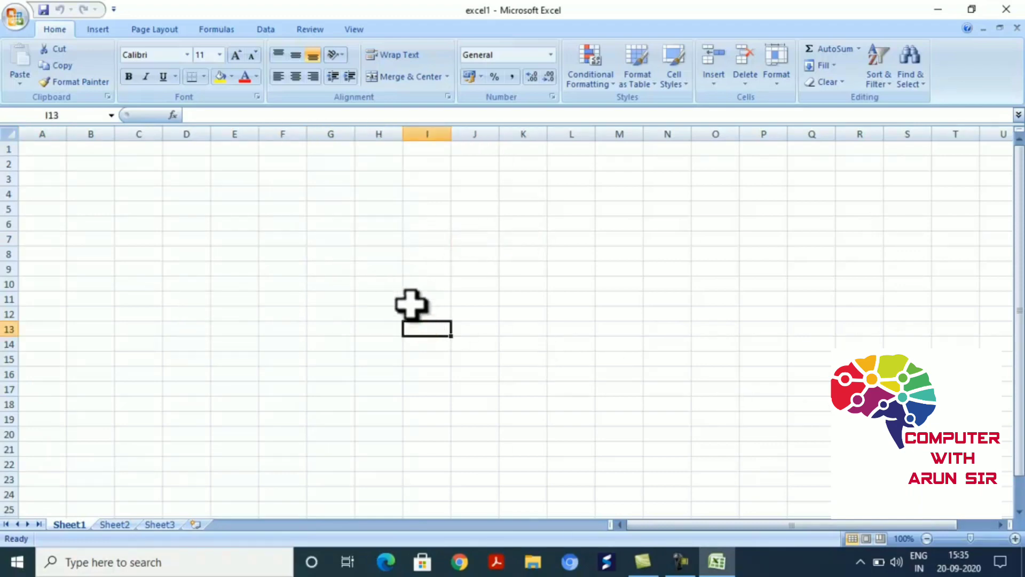
pyautogui.click(412, 302)
pyautogui.click(423, 283)
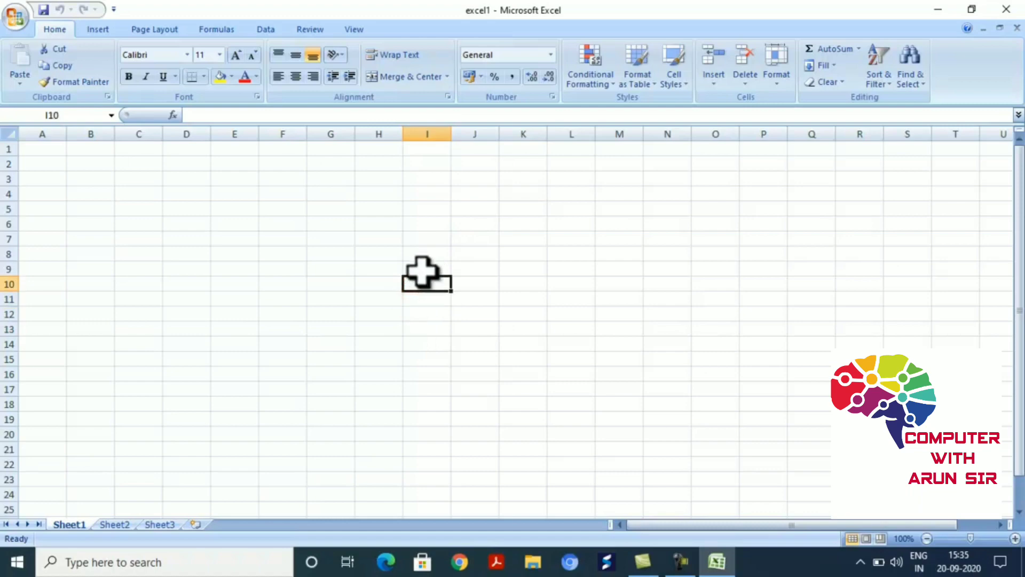
pyautogui.click(41, 189)
pyautogui.click(73, 180)
pyautogui.click(193, 209)
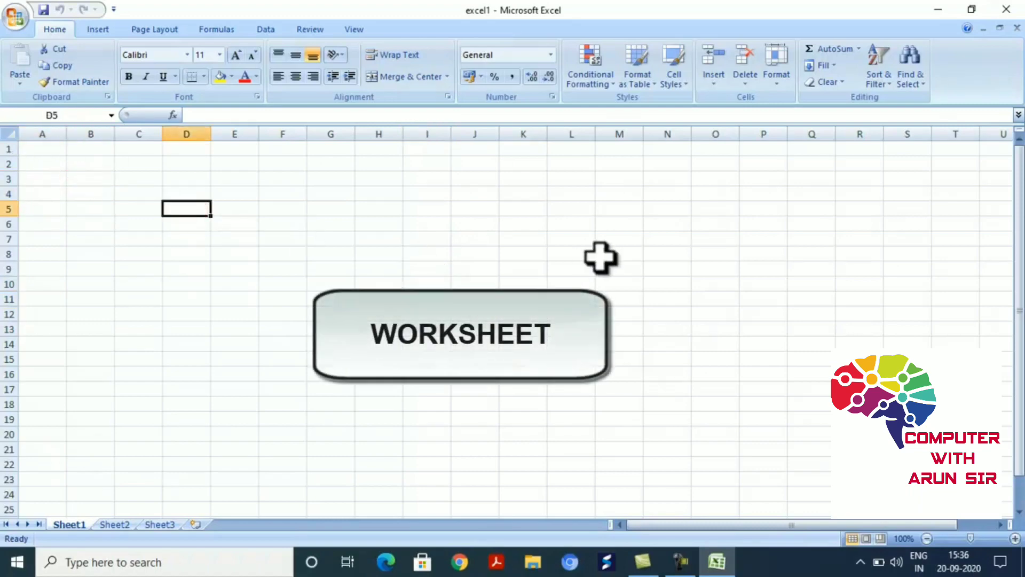
pyautogui.click(601, 256)
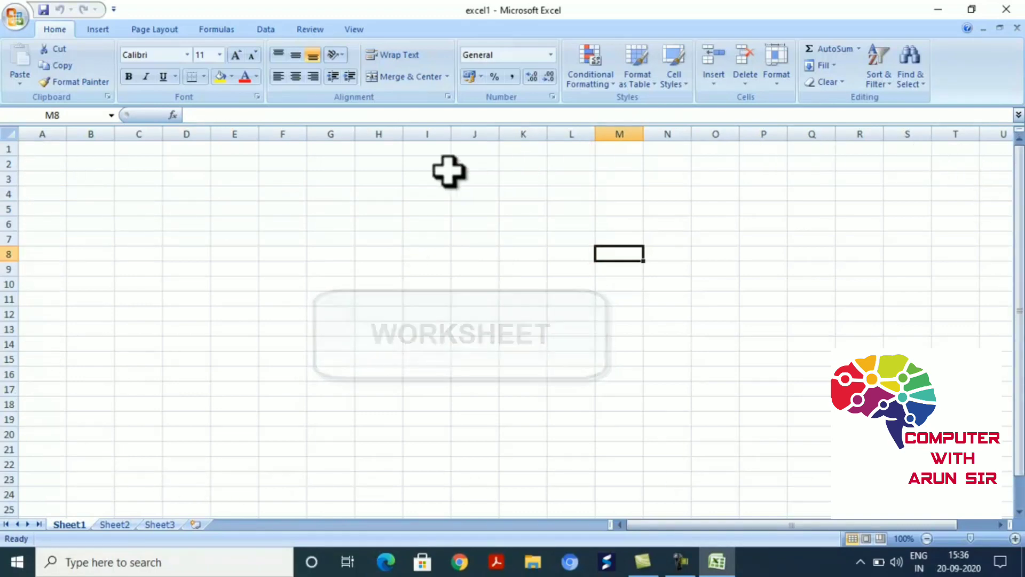
pyautogui.click(232, 225)
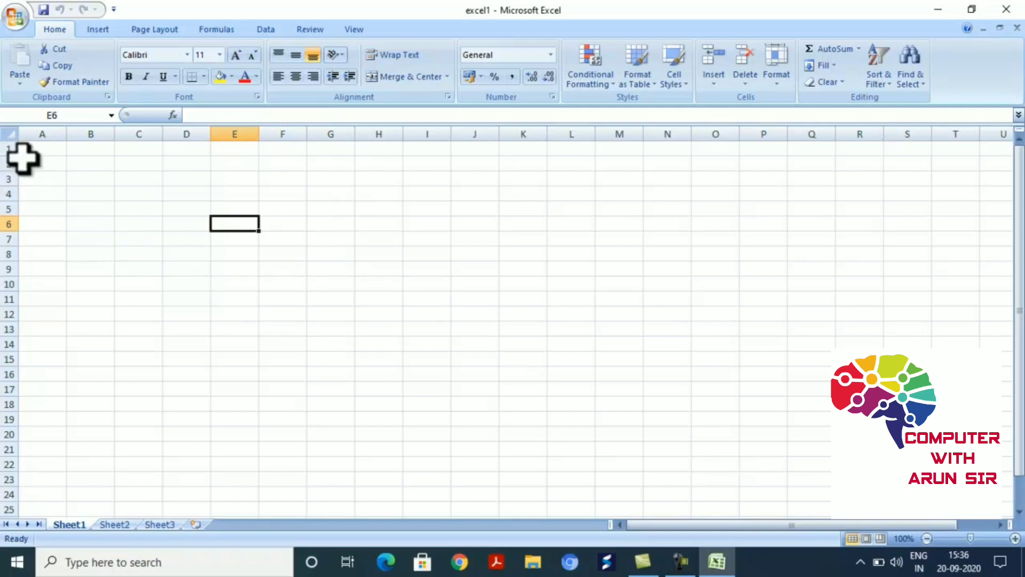
# Select entire rows 1 through 6 one after another to examine how rows run across the worksheet.
pyautogui.click(8, 149)
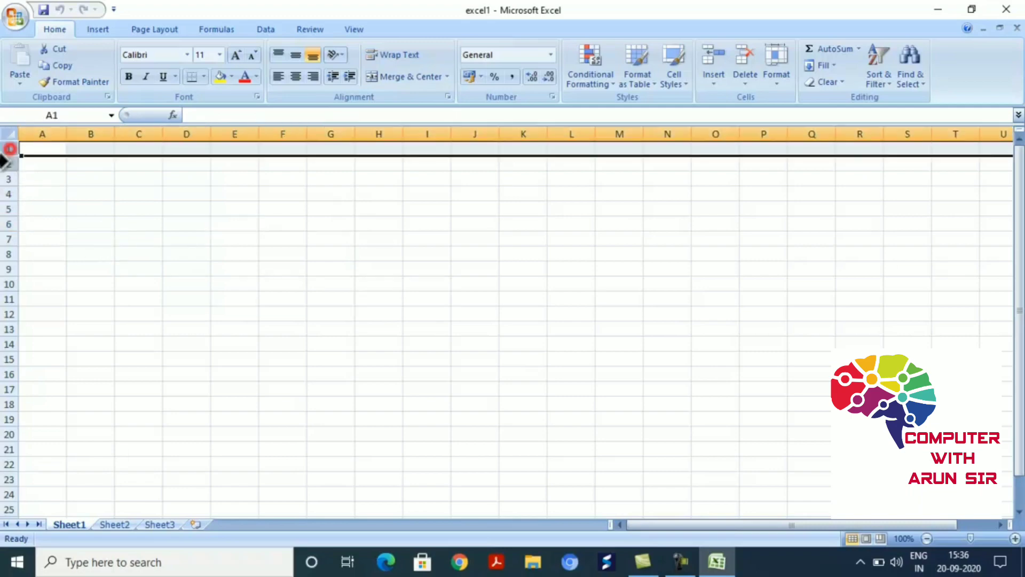
pyautogui.click(9, 163)
pyautogui.click(16, 183)
pyautogui.click(7, 195)
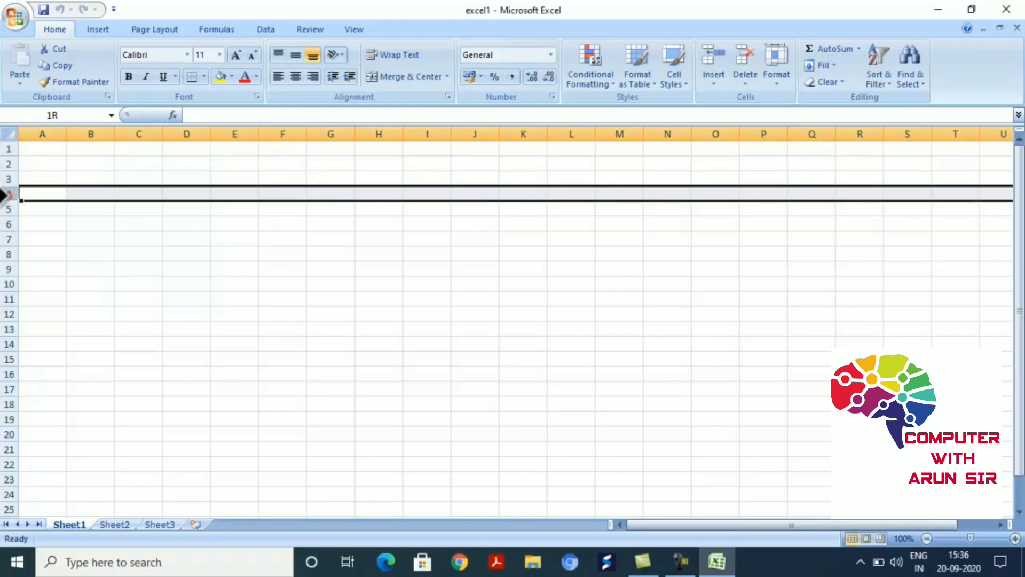
pyautogui.click(8, 209)
pyautogui.click(8, 224)
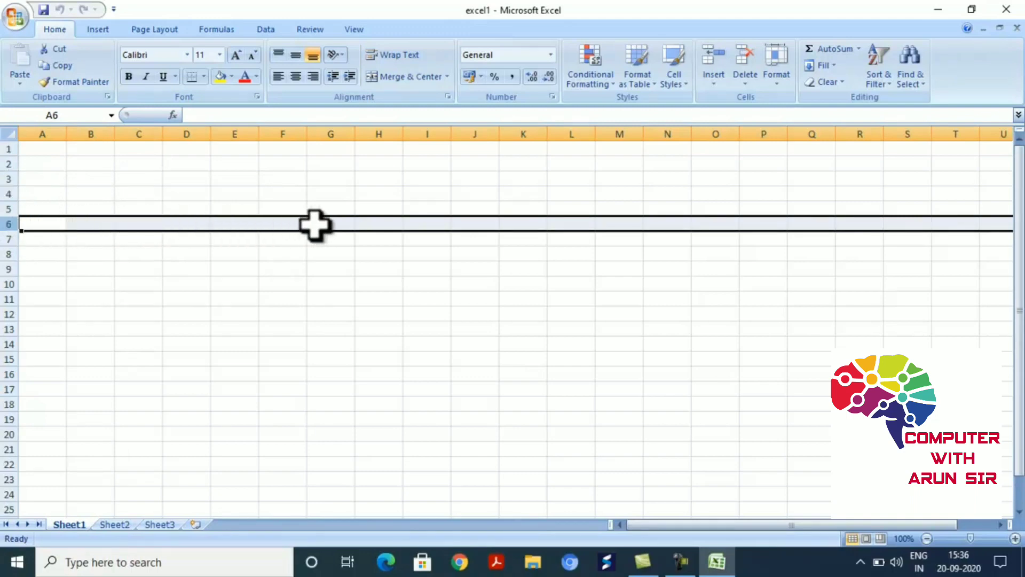
# Select entire columns A, B and C one after another to examine how columns run down the worksheet.
pyautogui.click(116, 233)
pyautogui.click(56, 133)
pyautogui.click(88, 133)
pyautogui.click(137, 134)
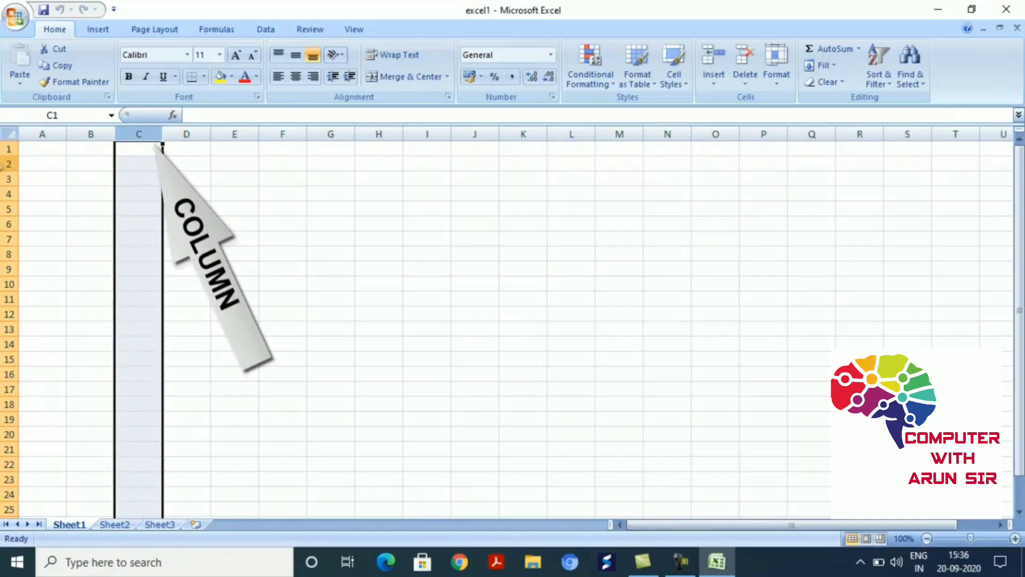
# Compare a row with a column by selecting row 2 and column B, and finish on single cells D8 and H8.
pyautogui.click(7, 164)
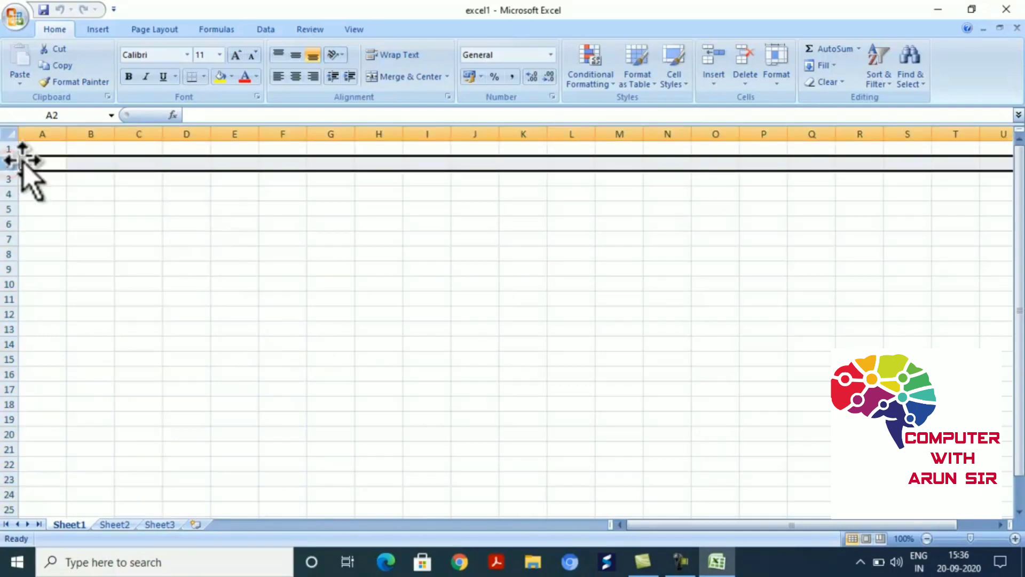
pyautogui.click(89, 133)
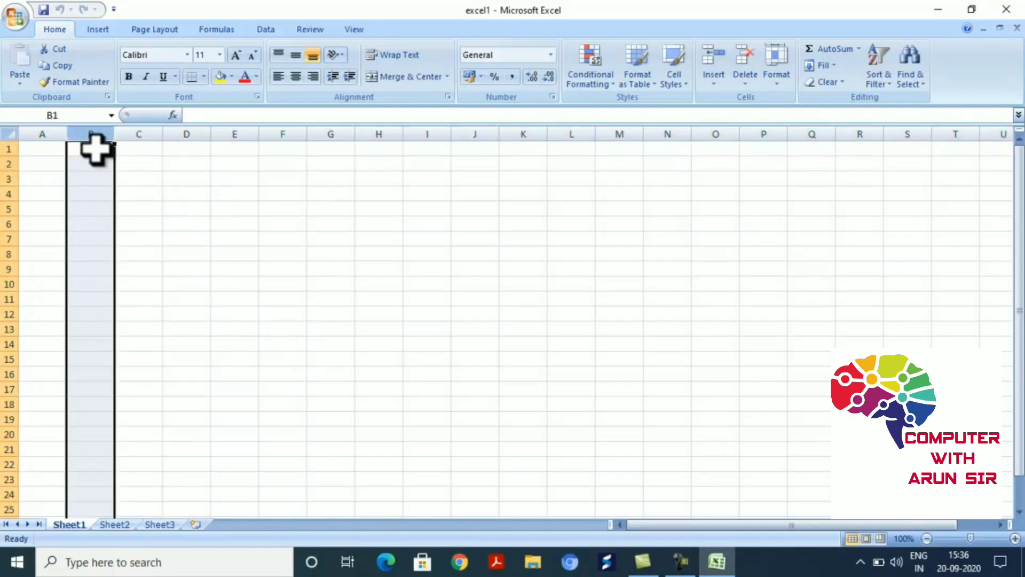
pyautogui.click(179, 256)
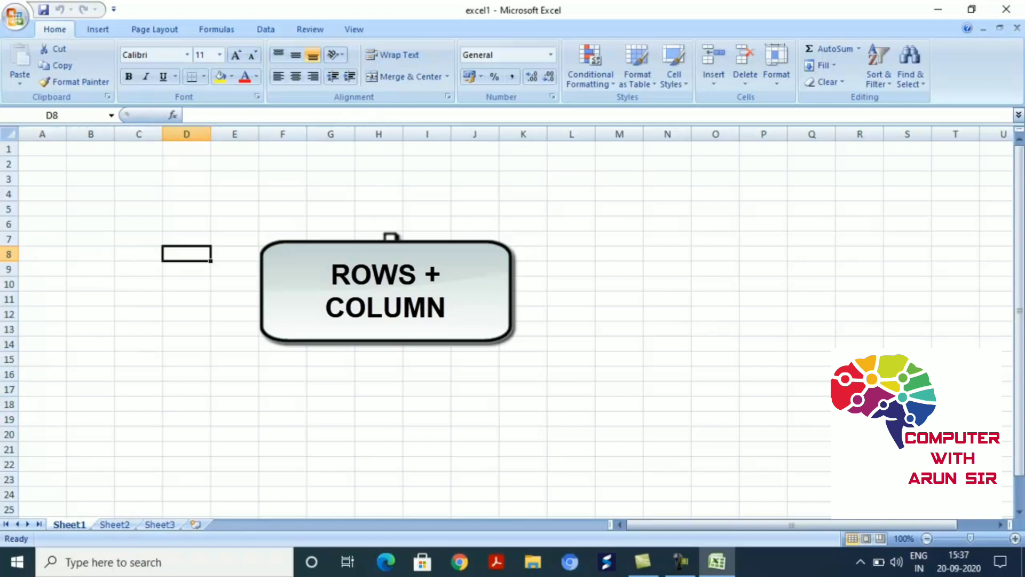
pyautogui.click(378, 254)
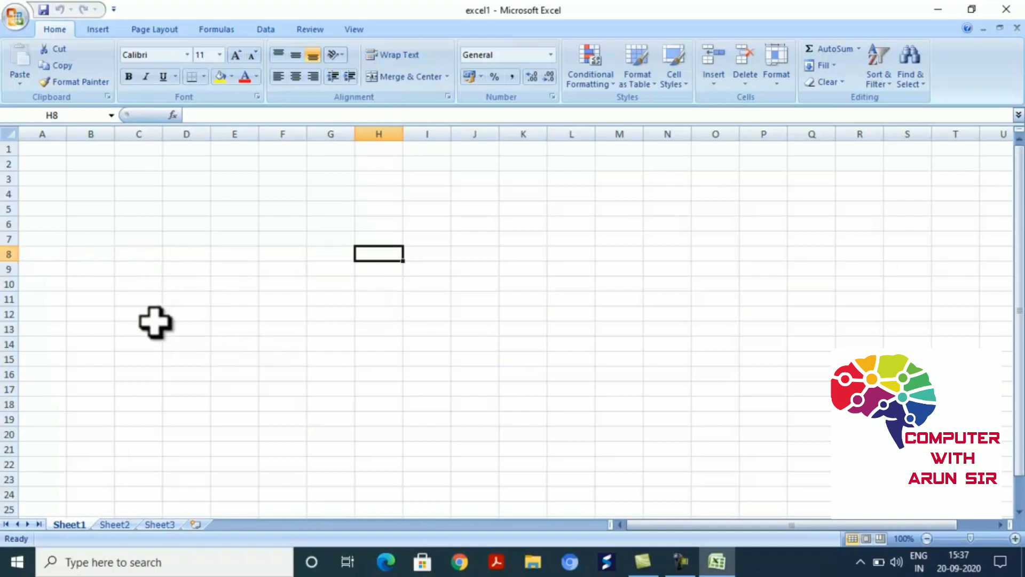
# Select neighbouring cells one at a time from C5 through E5, F6, E6, E4 and C4 to C3 to examine individual cells.
pyautogui.click(133, 215)
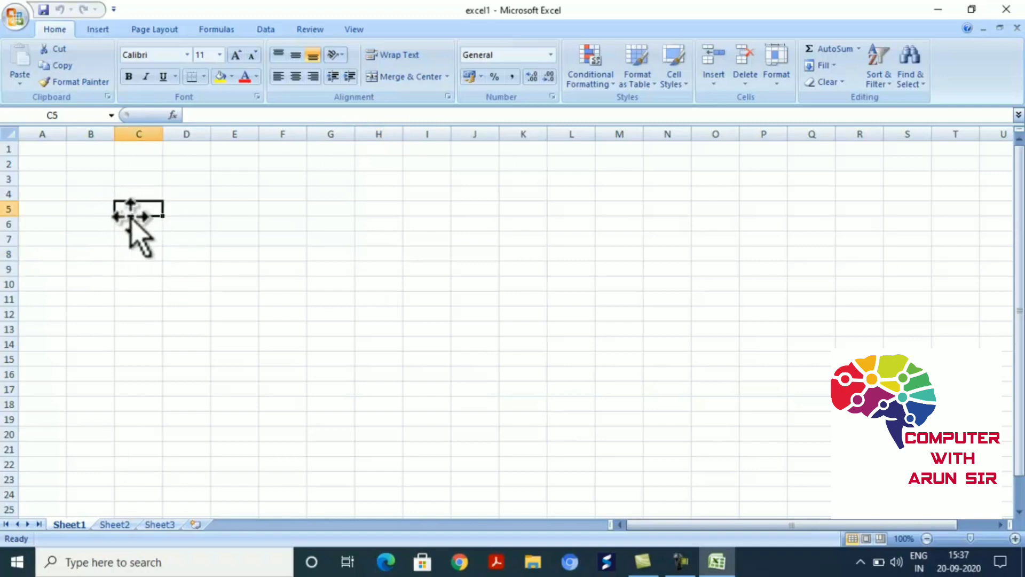
pyautogui.click(193, 210)
pyautogui.click(245, 208)
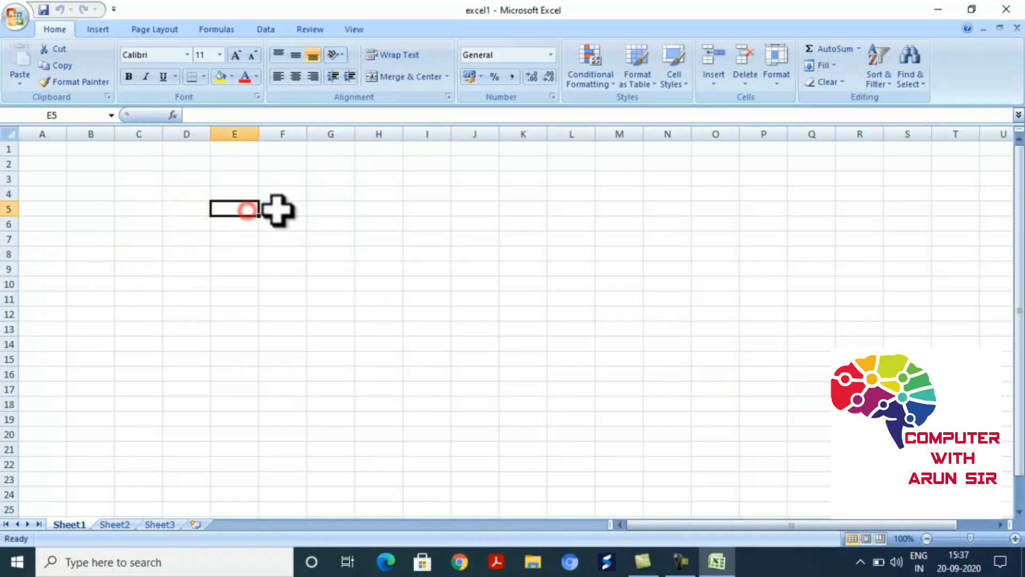
pyautogui.click(268, 224)
pyautogui.click(234, 221)
pyautogui.click(228, 192)
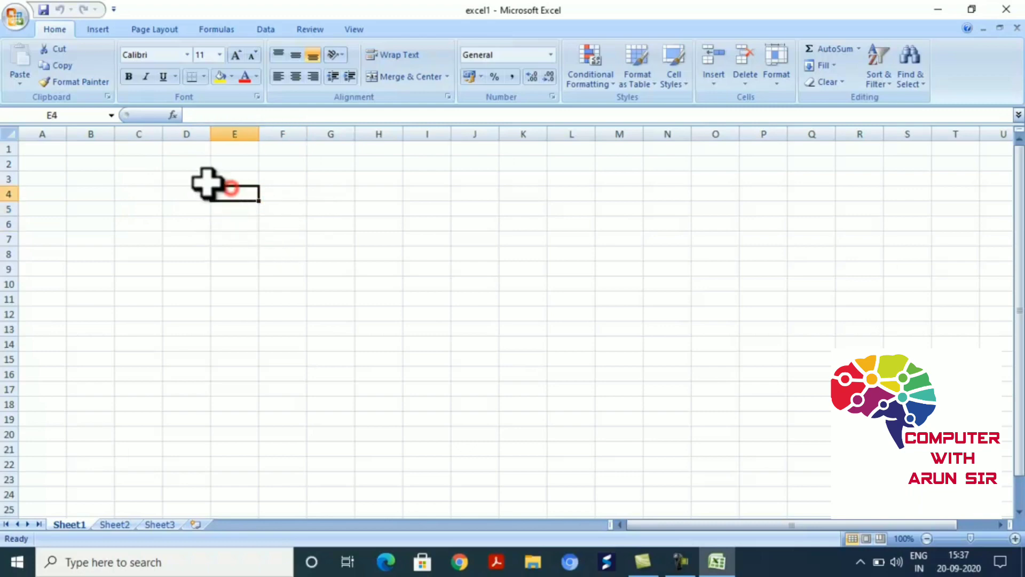
pyautogui.click(174, 193)
pyautogui.click(137, 192)
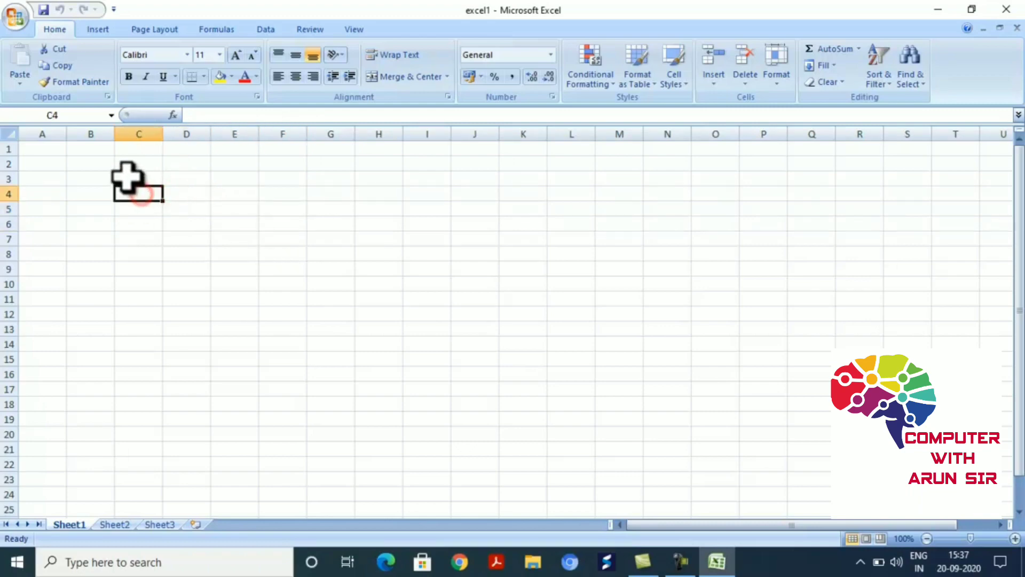
pyautogui.click(130, 178)
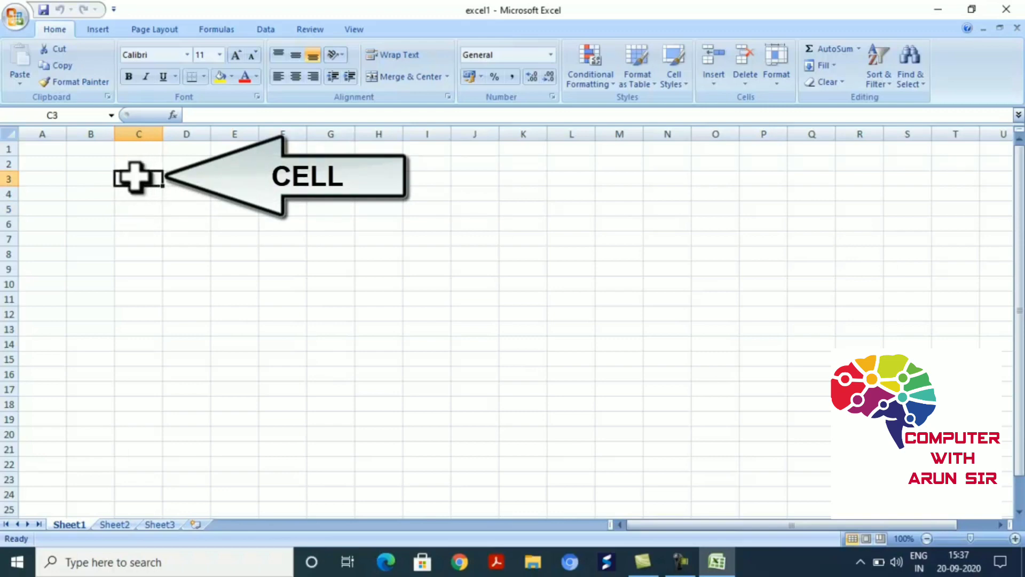
# Select cells F7, E9, C9 and C6 in turn, finishing on cell C3.
pyautogui.click(278, 239)
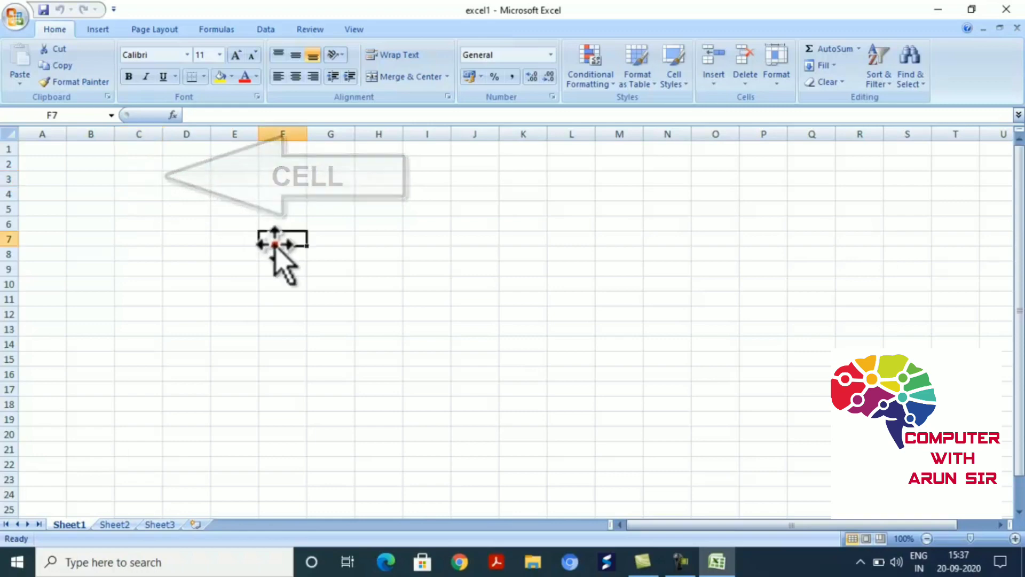
pyautogui.click(230, 269)
pyautogui.click(133, 271)
pyautogui.click(127, 224)
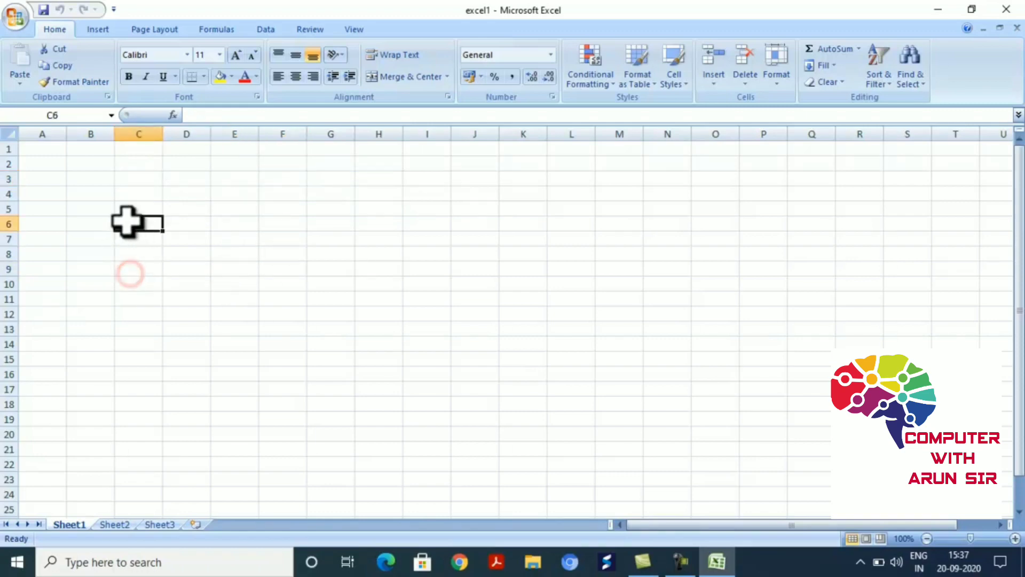
pyautogui.click(127, 179)
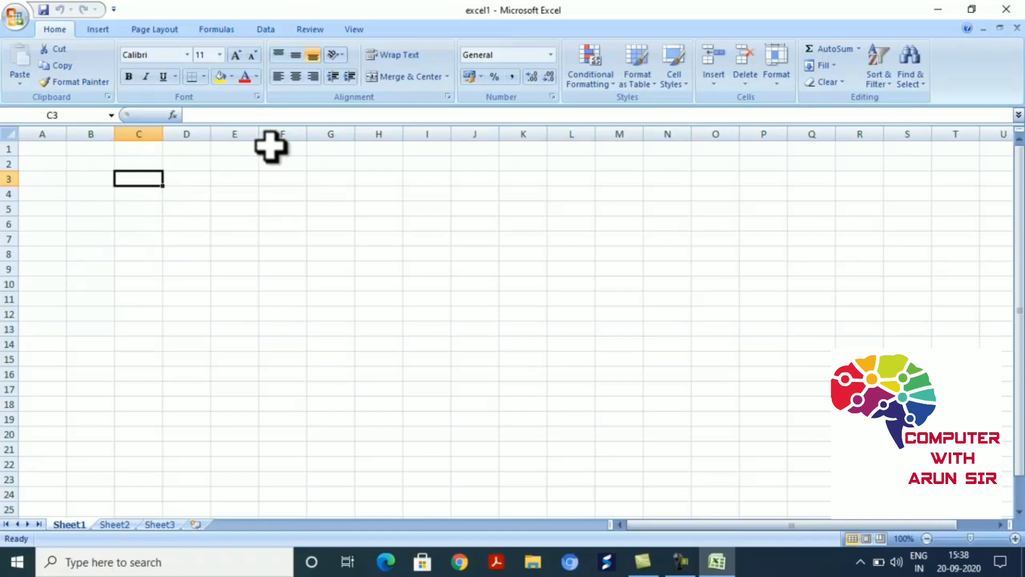
# Select cells C5, C3, D3, C6, H11 and F5 to read each one's address from its column letter and row number.
pyautogui.click(129, 212)
pyautogui.click(141, 178)
pyautogui.click(180, 183)
pyautogui.click(138, 178)
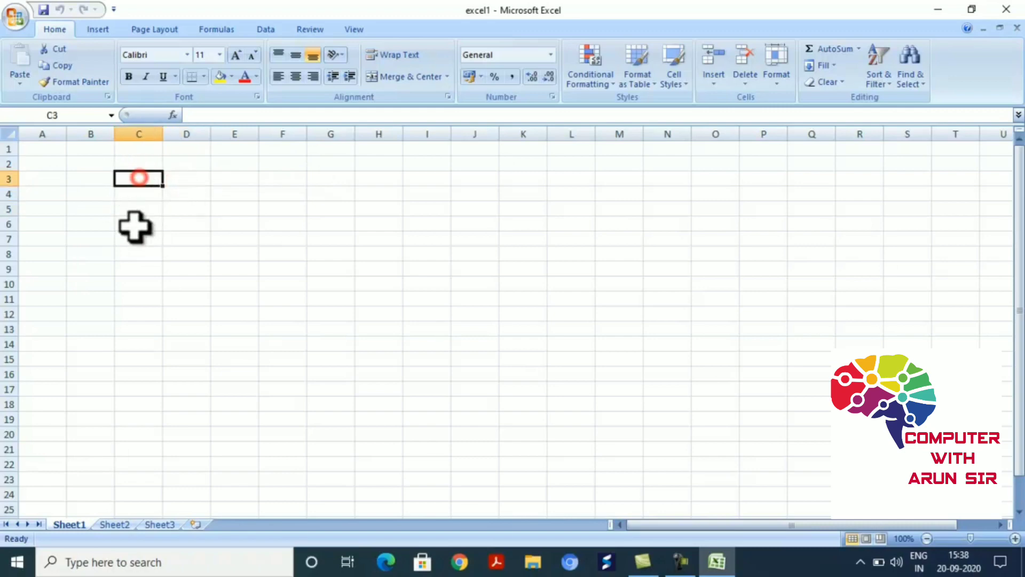
pyautogui.click(135, 227)
pyautogui.click(137, 180)
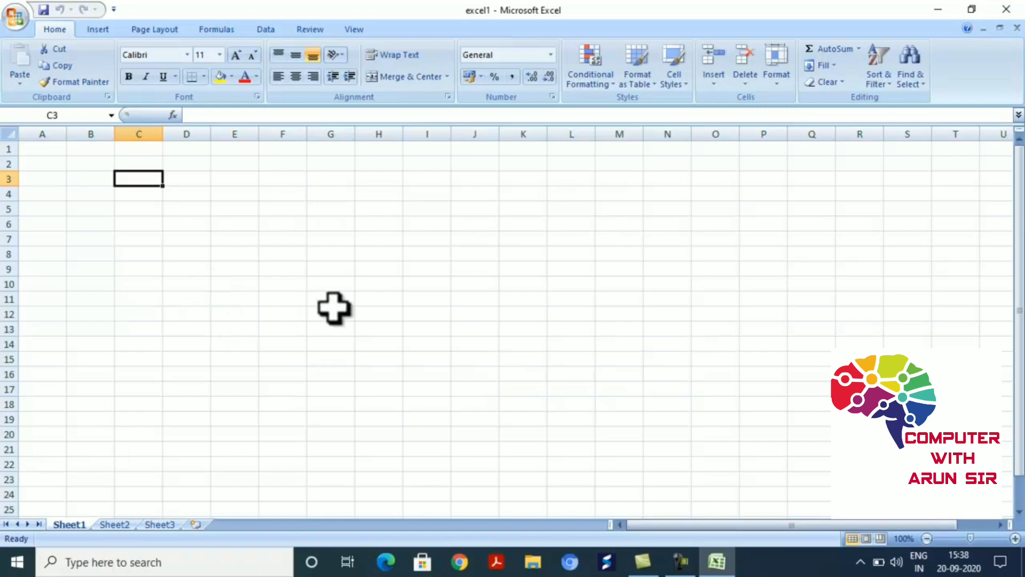
pyautogui.click(375, 299)
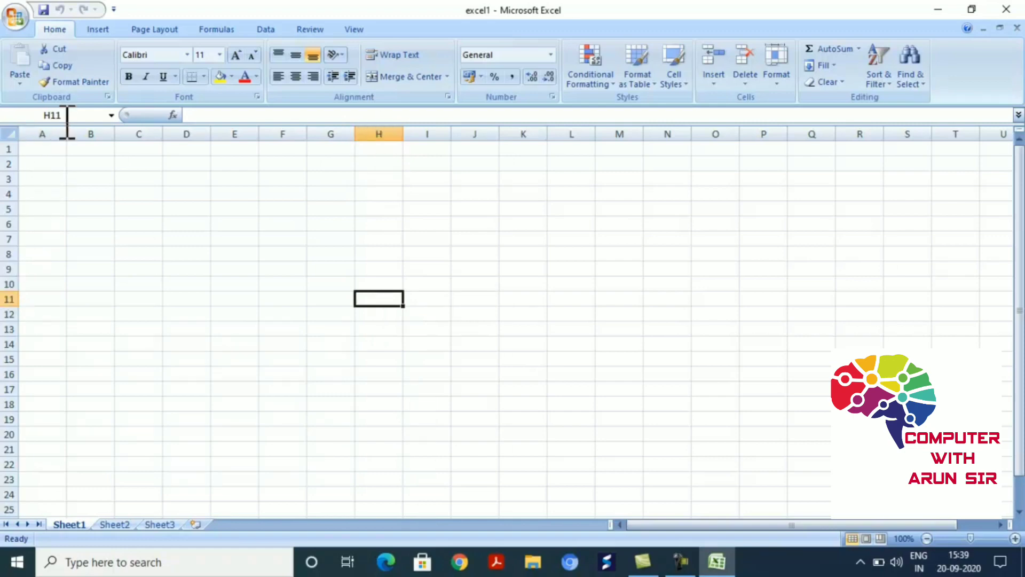
pyautogui.click(273, 206)
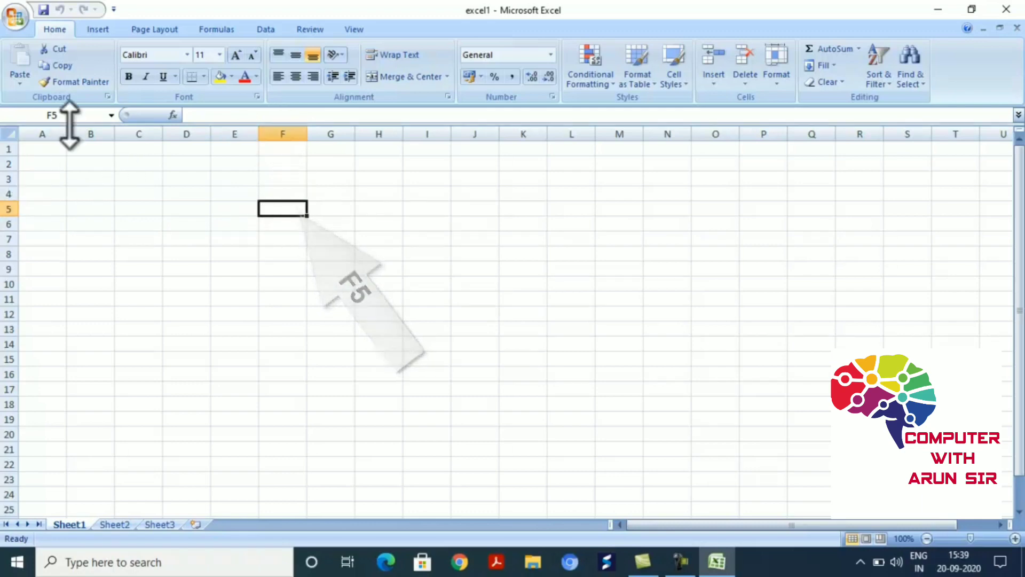
# Enter the text fhfhfhfhf in cell D9 of Sheet1 and fgfhfhffh in cell A1 of Sheet2.
pyautogui.click(173, 268)
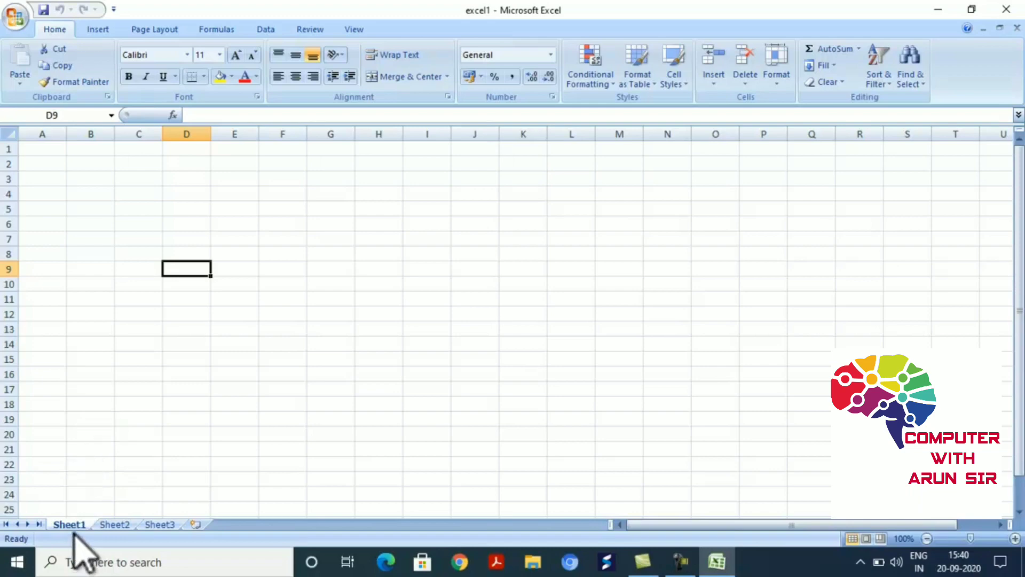
pyautogui.write('hfhfhfhf')
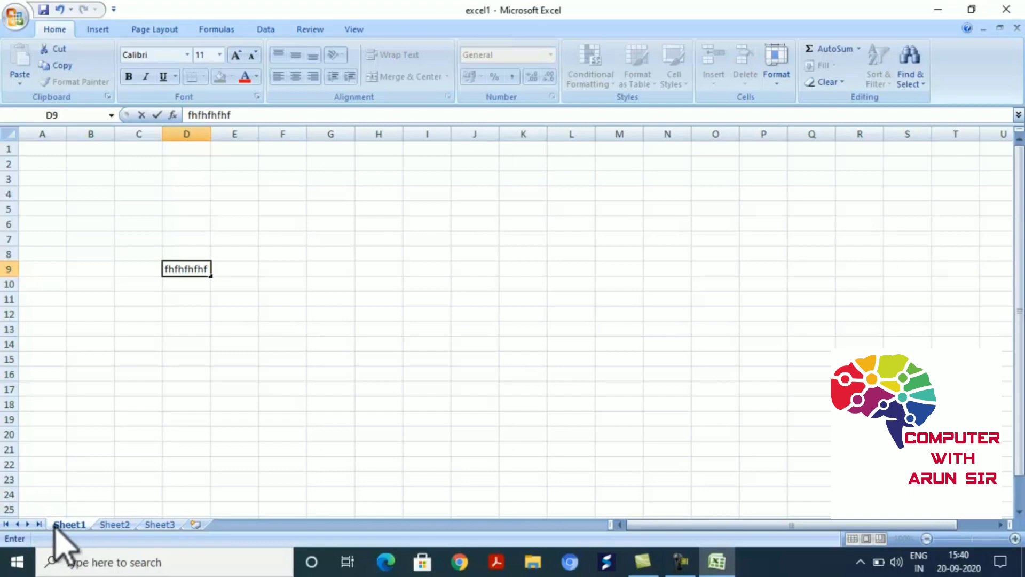
pyautogui.click(116, 526)
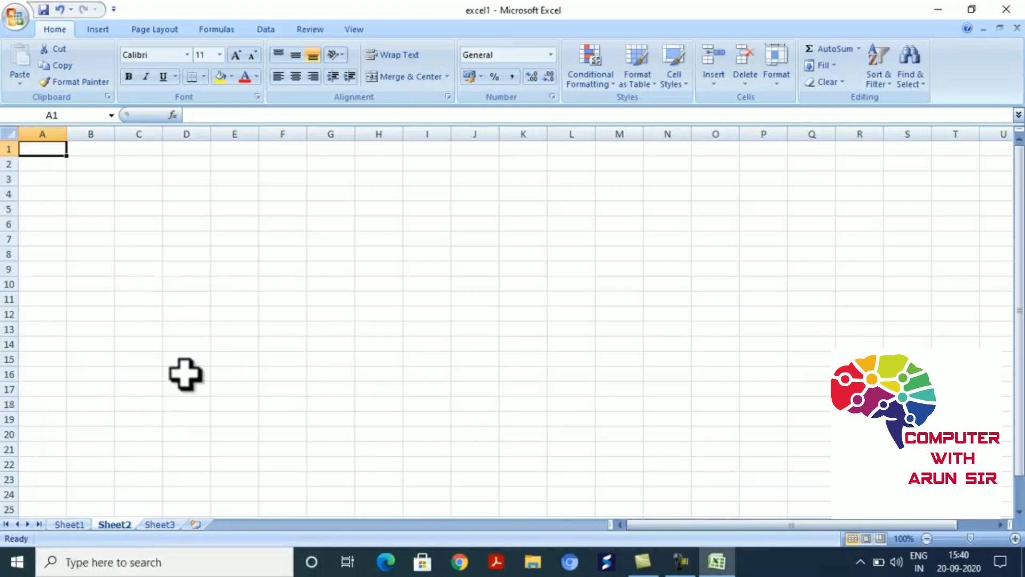
pyautogui.write('fgfhfhffh')
# Enter sdadasdad in cell C14 of Sheet3, and review the entries on Sheet2 and Sheet1.
pyautogui.click(154, 521)
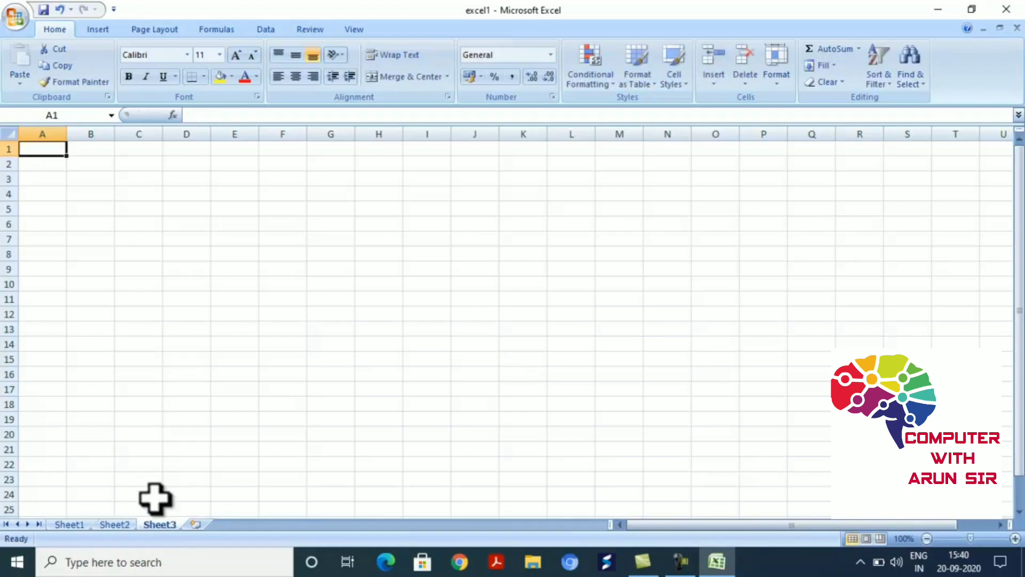
pyautogui.click(120, 346)
pyautogui.write('sdadasdadad')
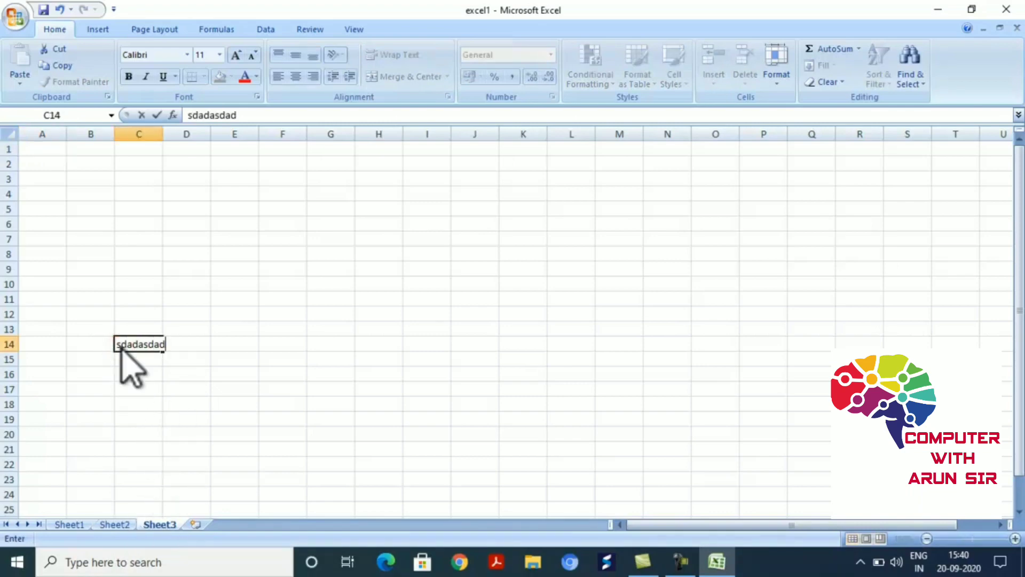
pyautogui.click(117, 524)
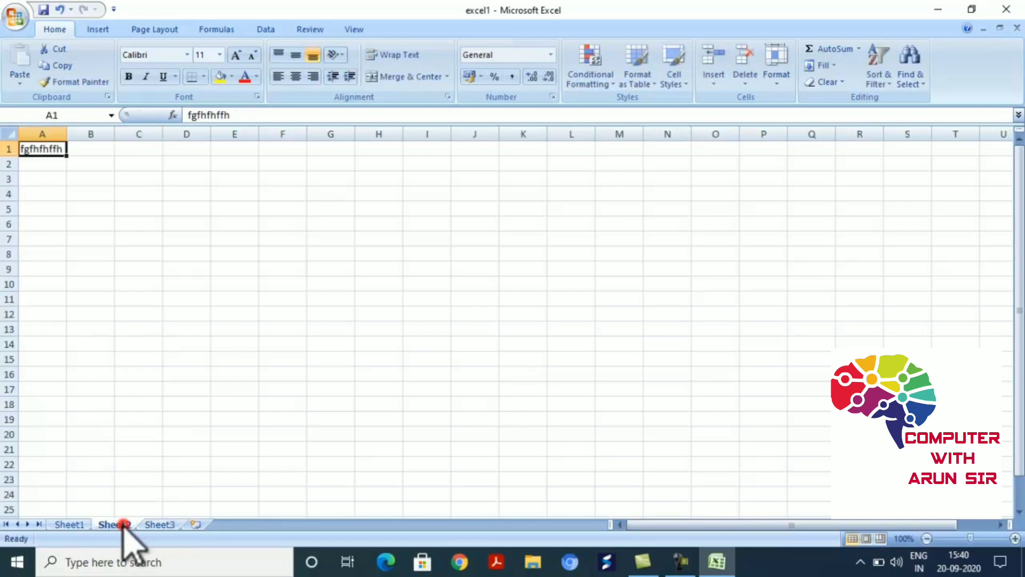
pyautogui.click(72, 524)
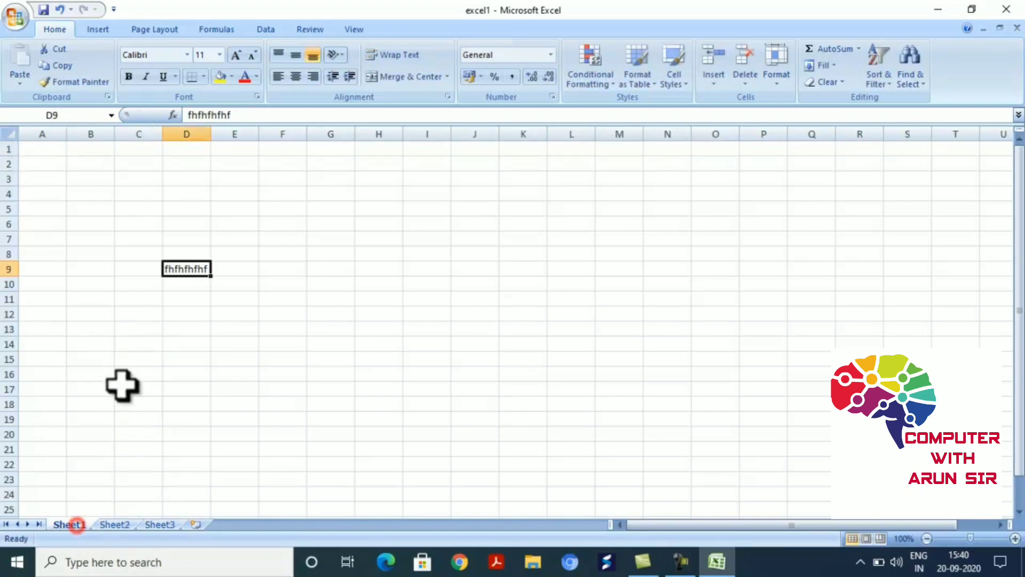
# Insert three new worksheets after Sheet3.
pyautogui.click(196, 524)
pyautogui.click(241, 524)
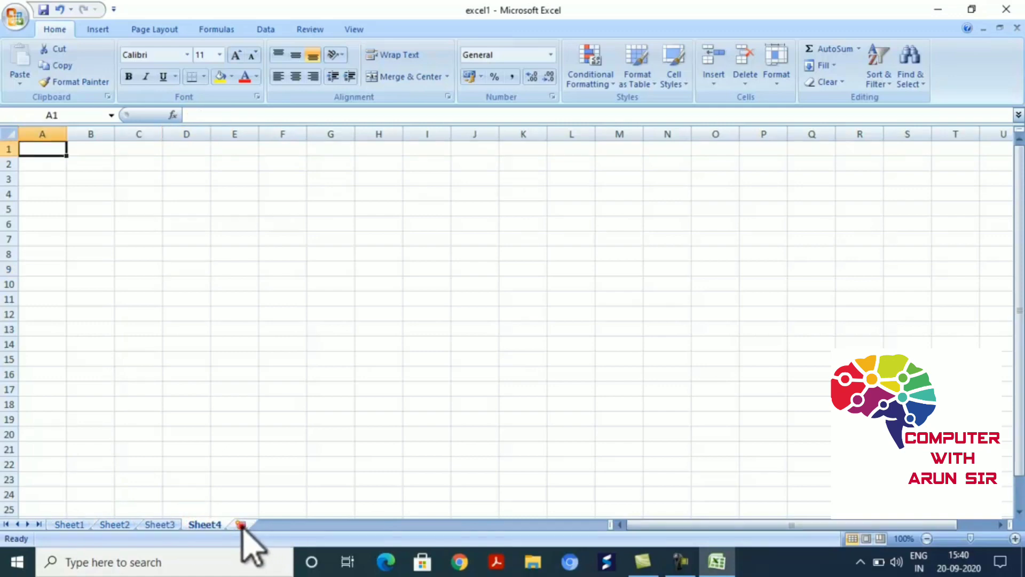
pyautogui.click(288, 524)
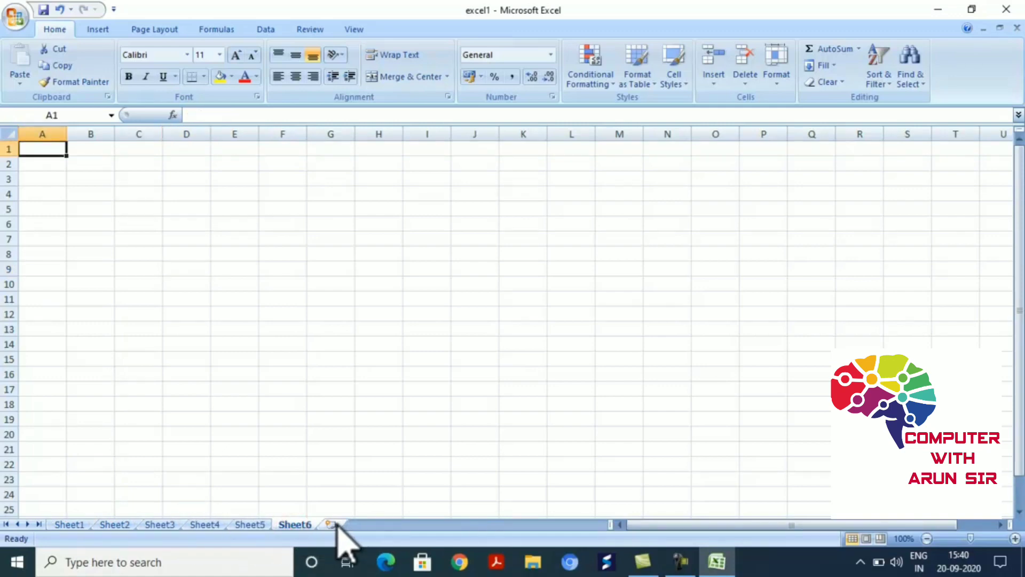
# Insert two more worksheets after Sheet6, and review the entries on Sheet1 and Sheet2.
pyautogui.click(334, 524)
pyautogui.click(376, 524)
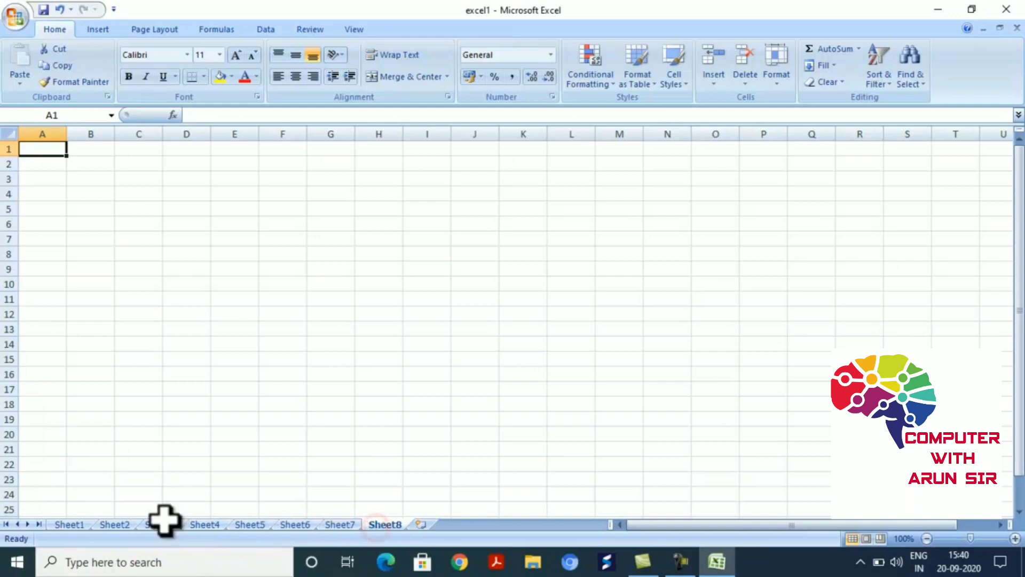
pyautogui.click(71, 525)
pyautogui.click(114, 524)
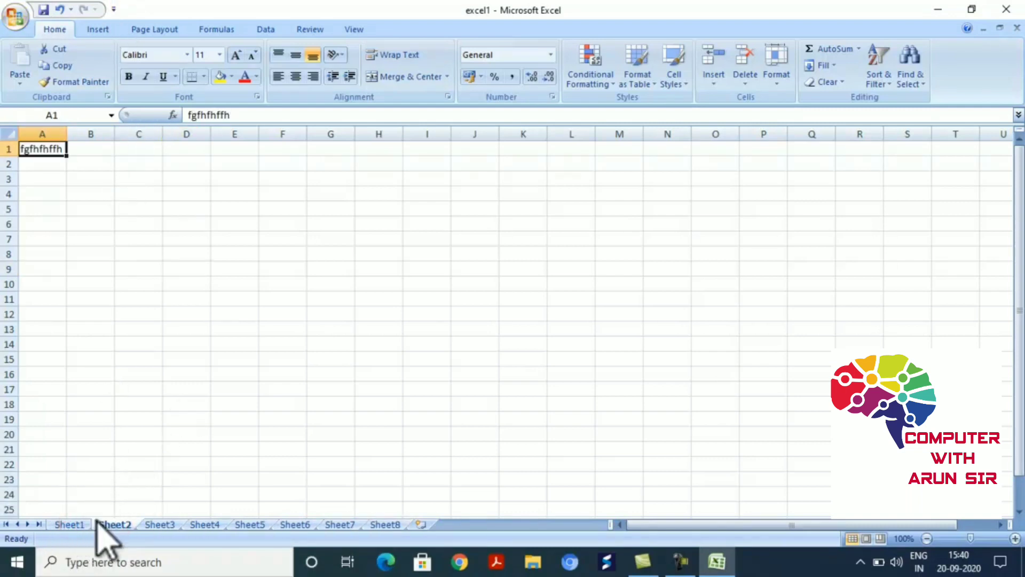
pyautogui.click(72, 525)
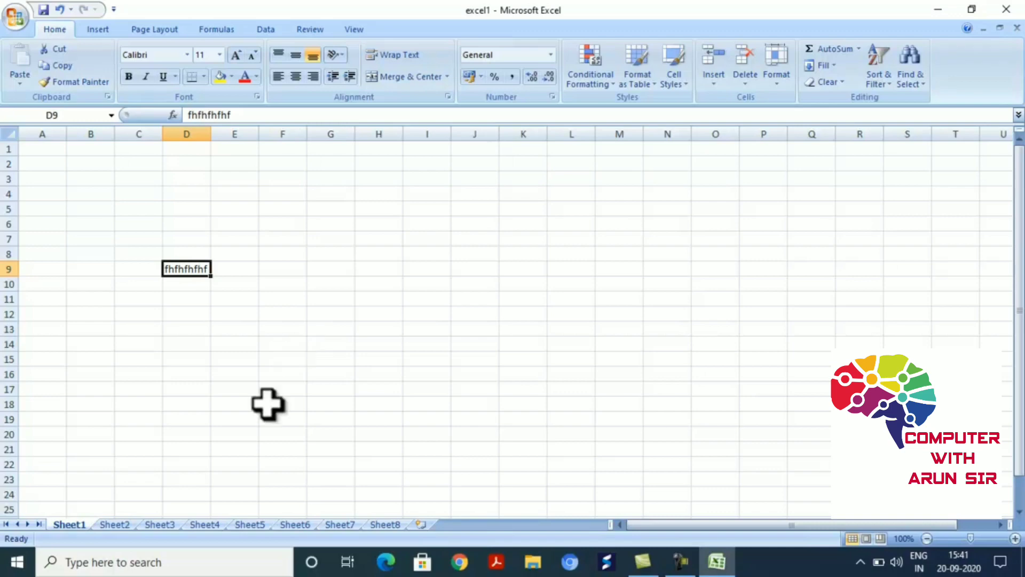
# View each worksheet in order from Sheet2 through Sheet8.
pyautogui.click(115, 524)
pyautogui.click(155, 524)
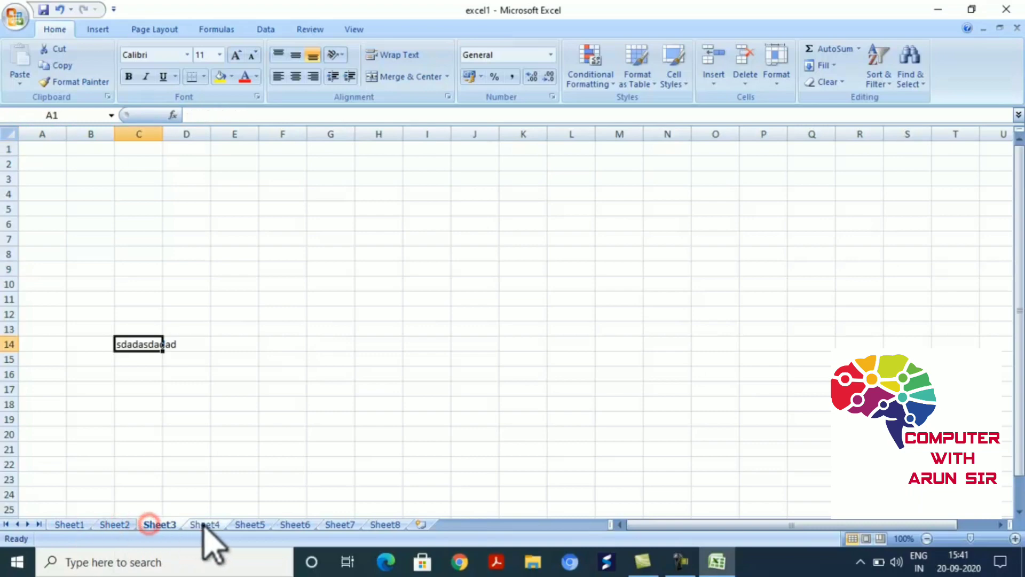
pyautogui.click(204, 524)
pyautogui.click(252, 524)
pyautogui.click(293, 524)
pyautogui.click(344, 524)
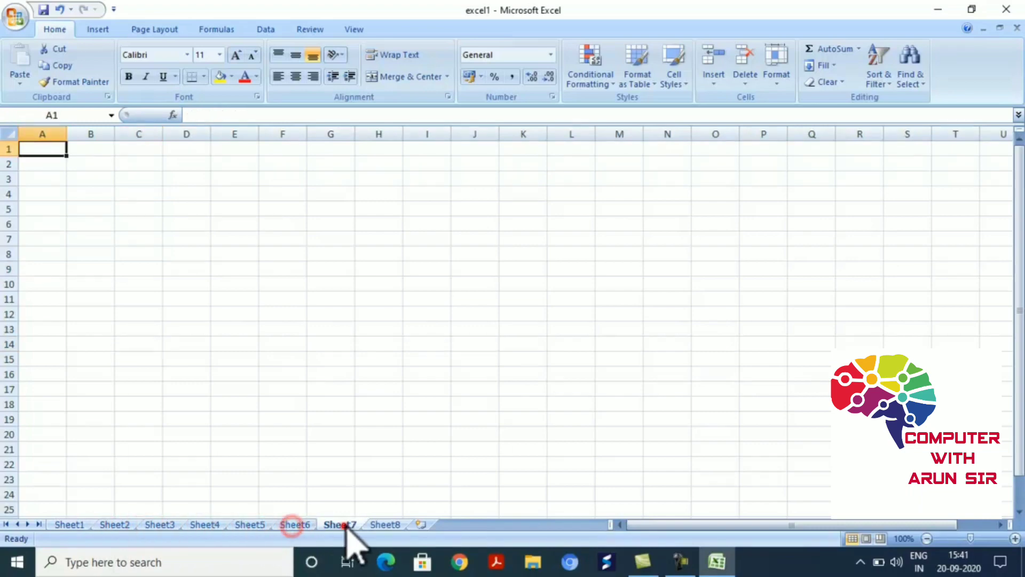
pyautogui.click(385, 525)
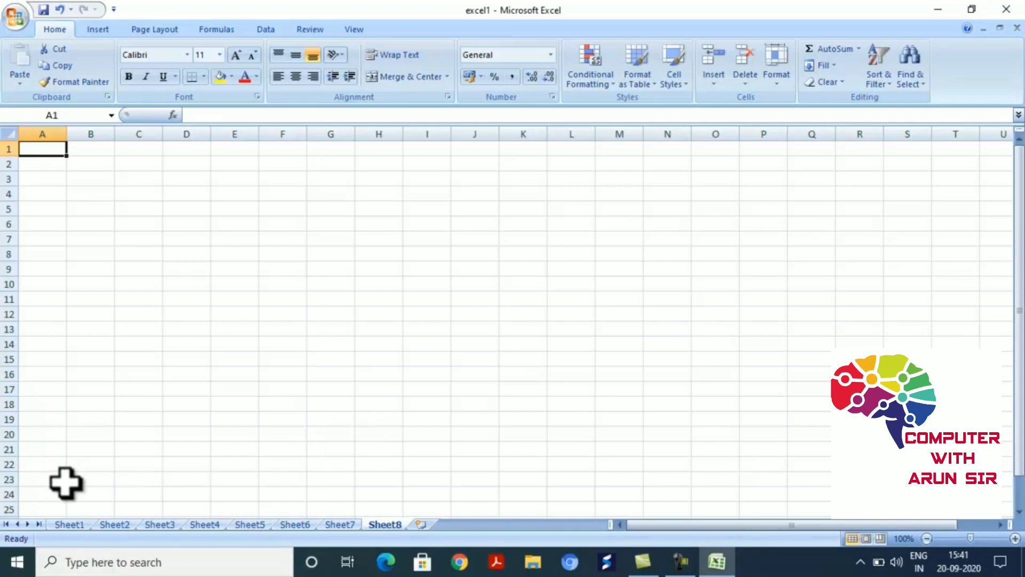
# Go through all the workbook's sheets once more, from Sheet1 to Sheet8.
pyautogui.click(74, 525)
pyautogui.click(117, 525)
pyautogui.click(155, 525)
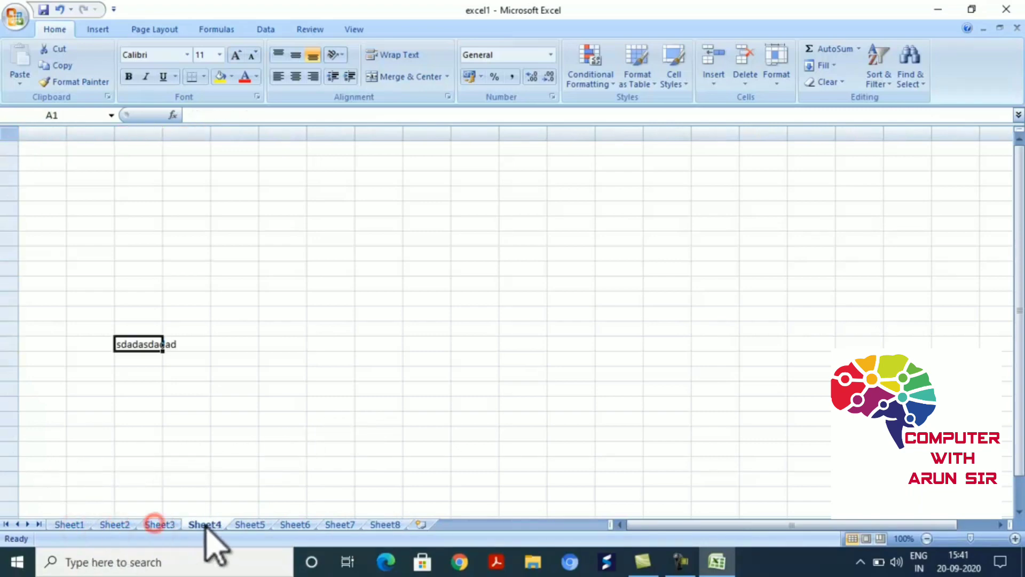
pyautogui.click(203, 524)
pyautogui.click(259, 525)
pyautogui.click(296, 525)
pyautogui.click(339, 525)
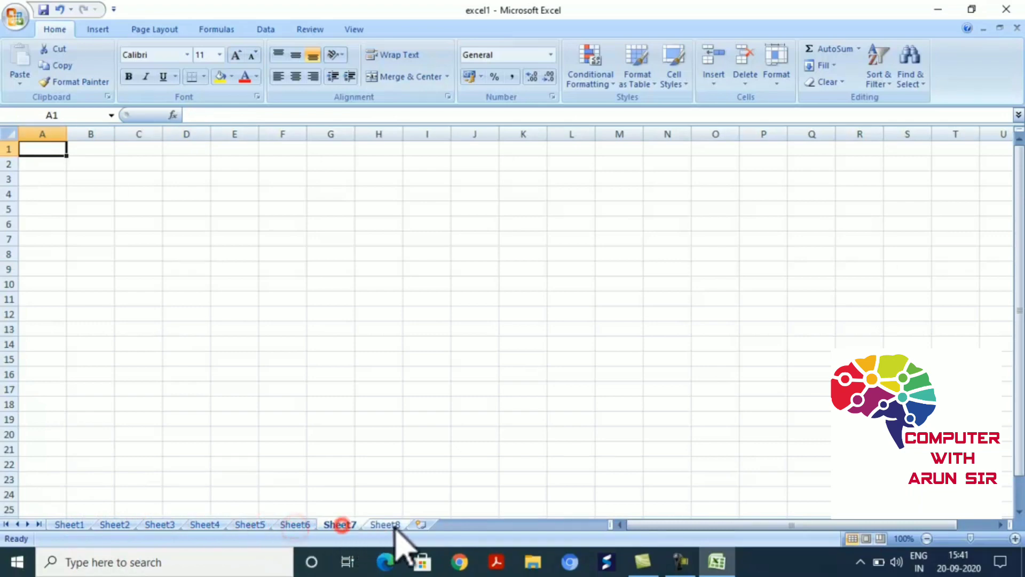
pyautogui.click(389, 525)
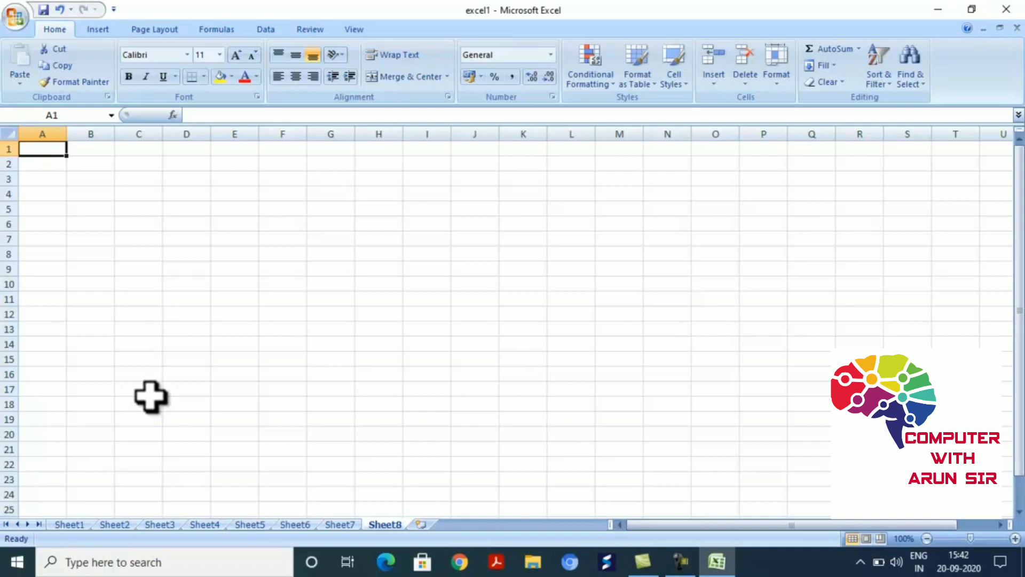
# Enter the text hshchjcghjssj in cell F16 of Sheet8 using the formula bar, and reselect the cell to check its content.
pyautogui.click(282, 344)
pyautogui.click(279, 373)
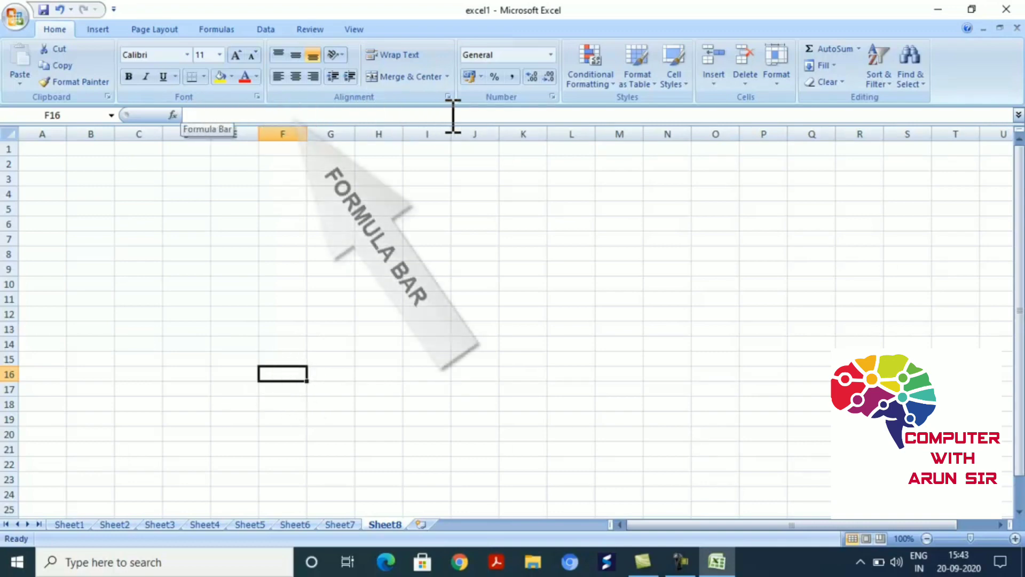
pyautogui.click(226, 114)
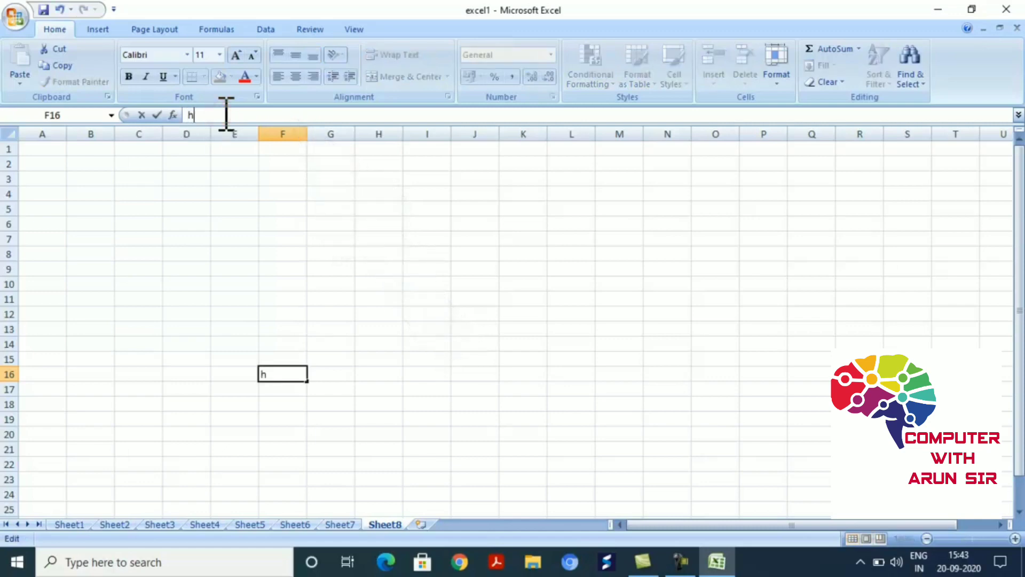
pyautogui.write('ghjssj')
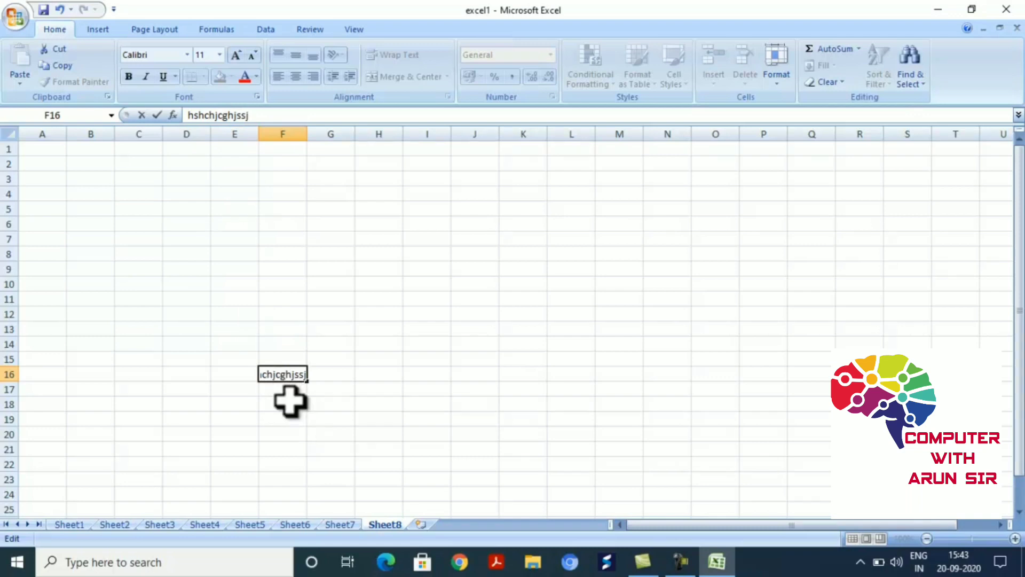
pyautogui.click(277, 417)
pyautogui.click(289, 377)
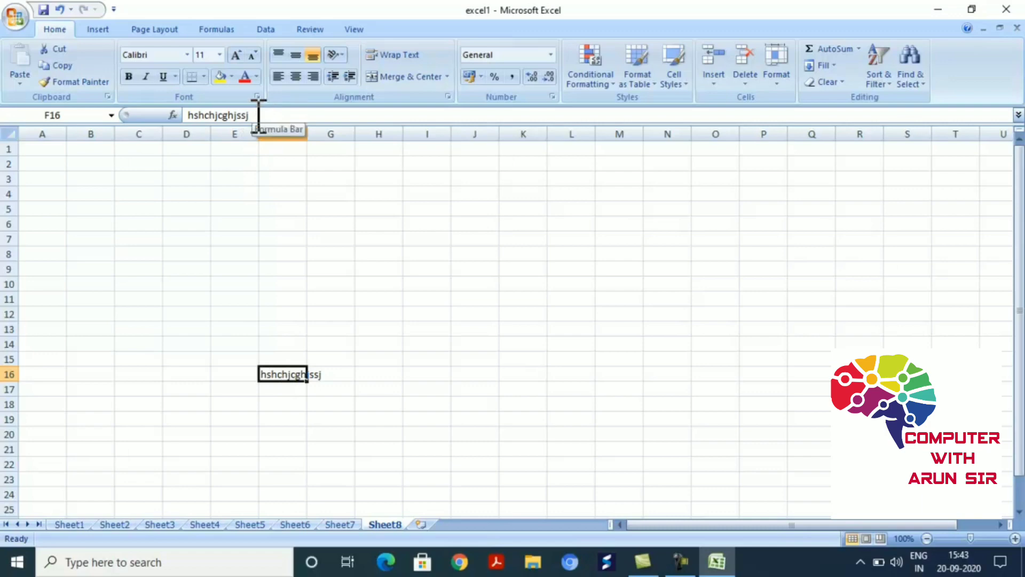
# Enter bfdhfdhdfhfghghdghgg directly in cell G8 of Sheet8, and reselect the cell to compare it with the formula bar.
pyautogui.click(323, 252)
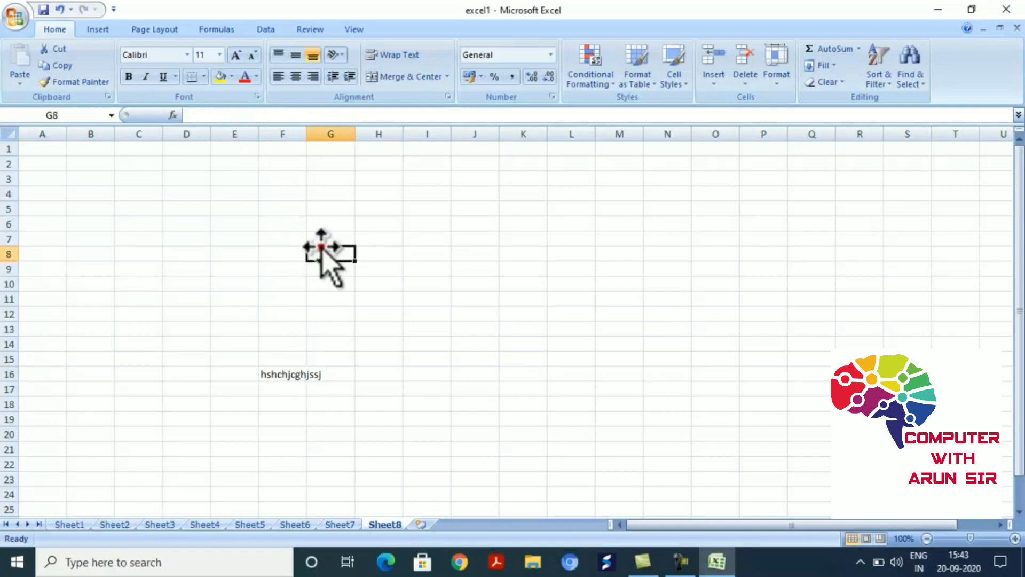
pyautogui.write('bfdhfdfdhfghghdghgg')
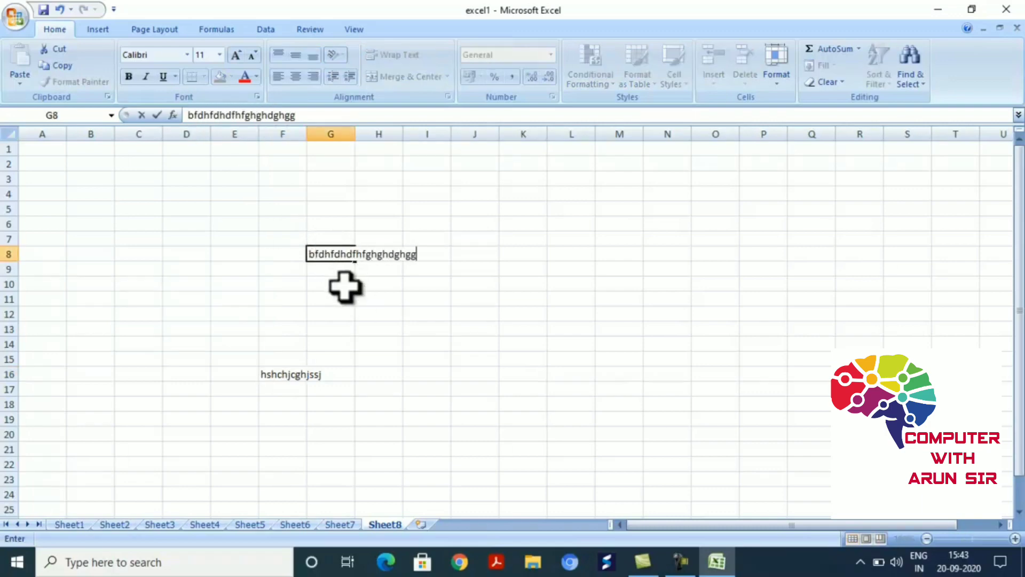
pyautogui.click(344, 287)
pyautogui.click(339, 251)
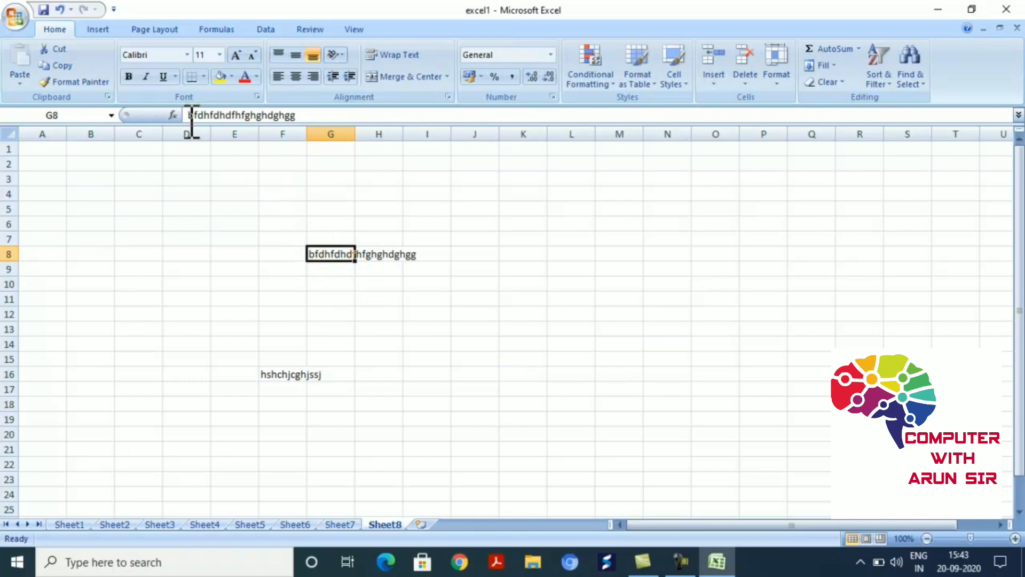